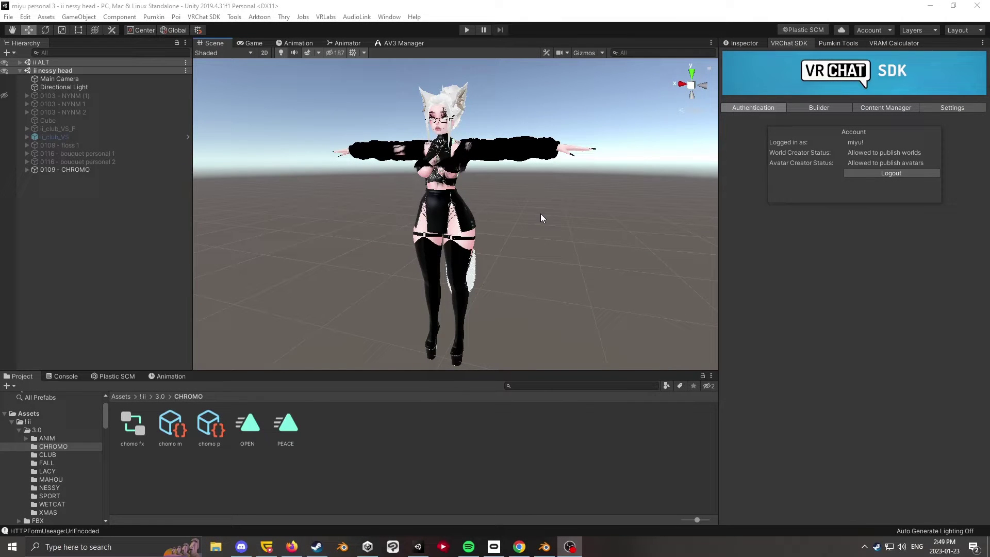
Pan and orbit the Scene view to inspect the avatar's floating boots from front and angled views
mouse_move(535, 199)
middle_mouse_down()
mouse_move(466, 255)
mouse_move(472, 283)
mouse_move(476, 263)
middle_mouse_up()
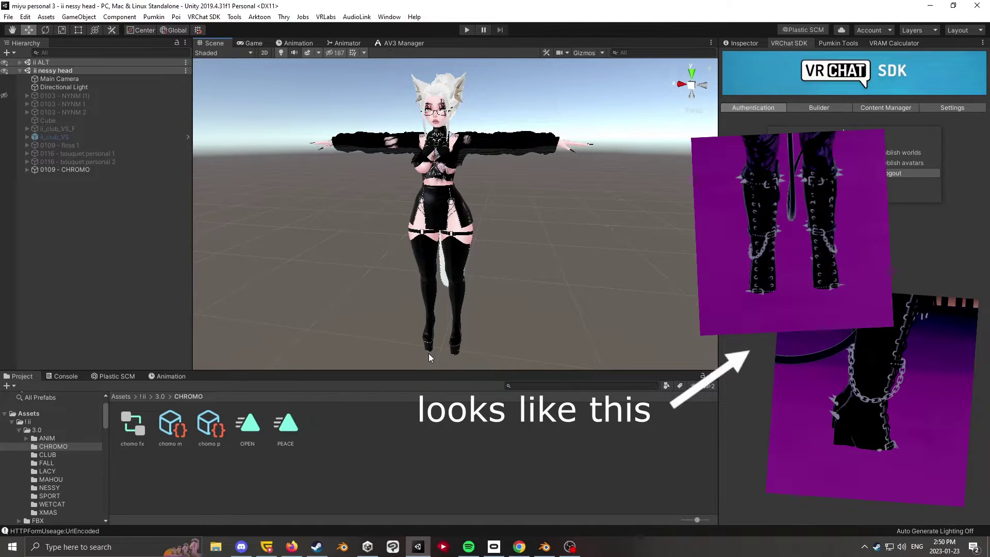
middle_click_drag(495, 324, 646, 111)
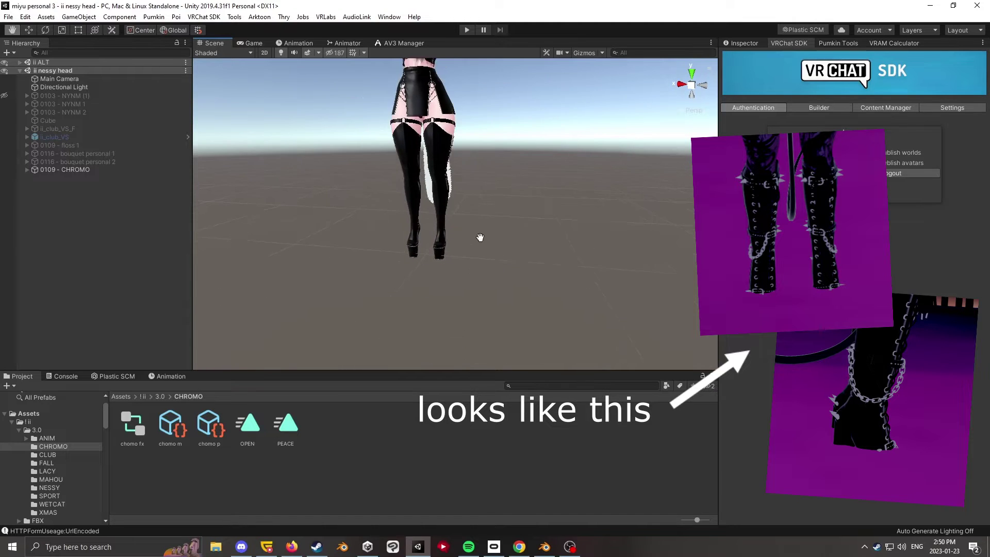
left_click(677, 83)
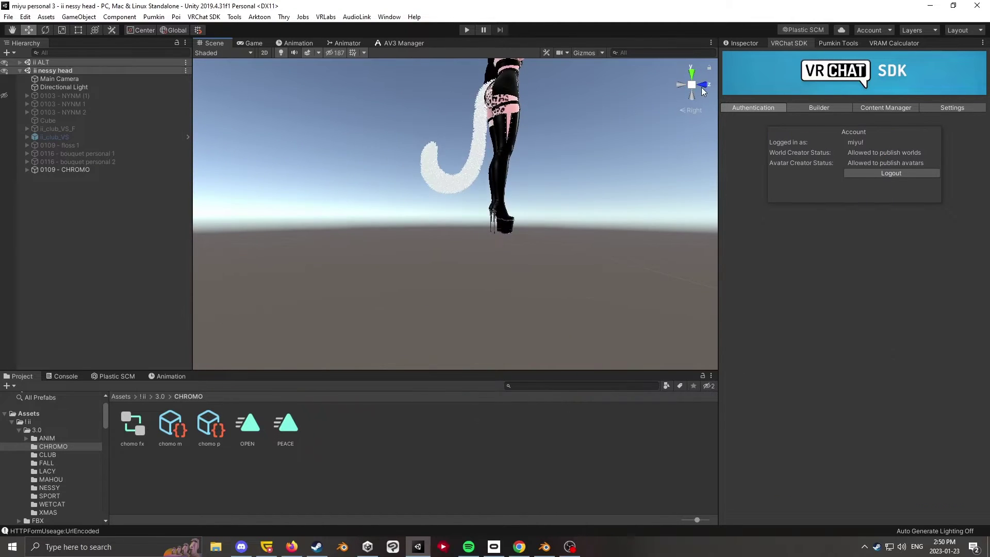
middle_click_drag(417, 201, 529, 271)
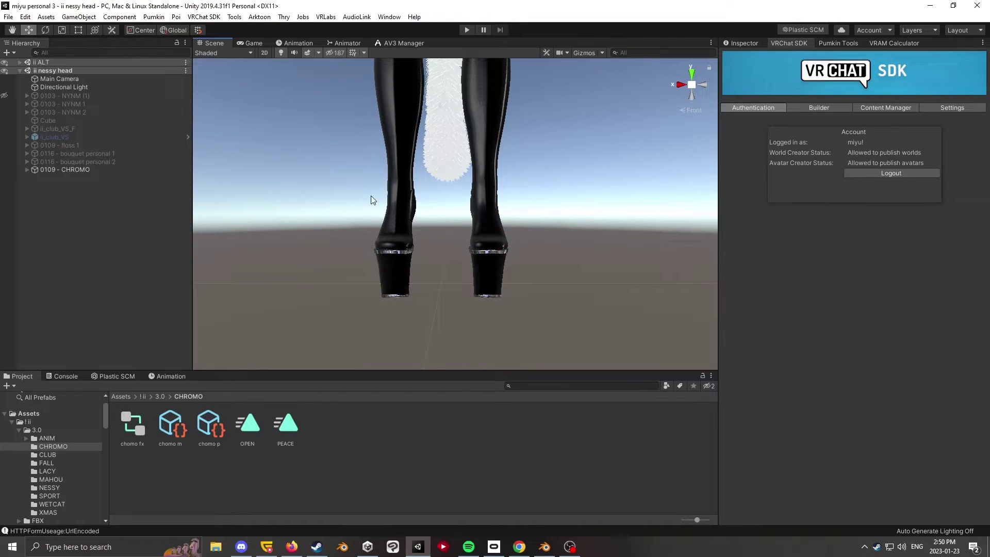
left_click_drag(499, 227, 497, 262, "alt")
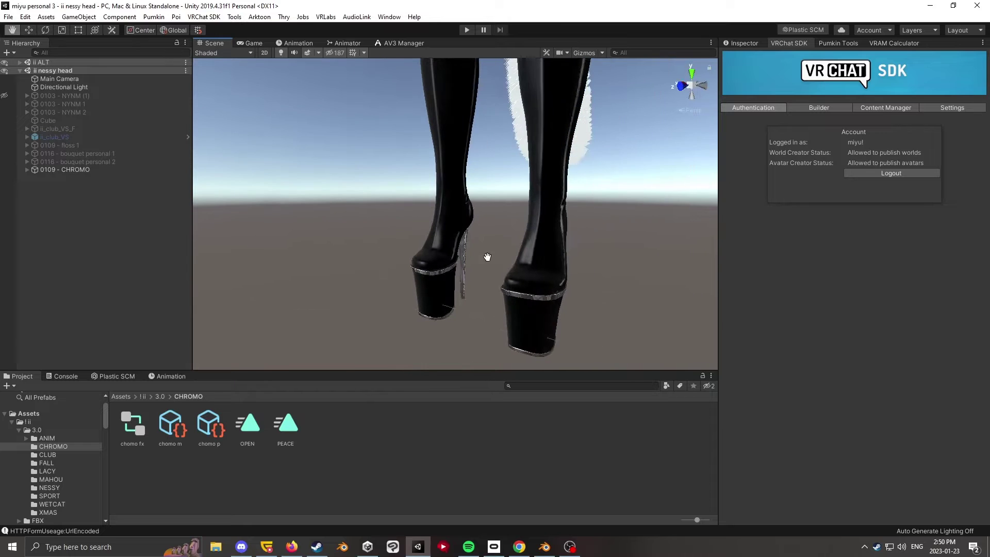
mouse_move(519, 297)
left_mouse_down("alt")
mouse_move(431, 270)
mouse_move(475, 297)
mouse_move(475, 323)
left_mouse_up("alt")
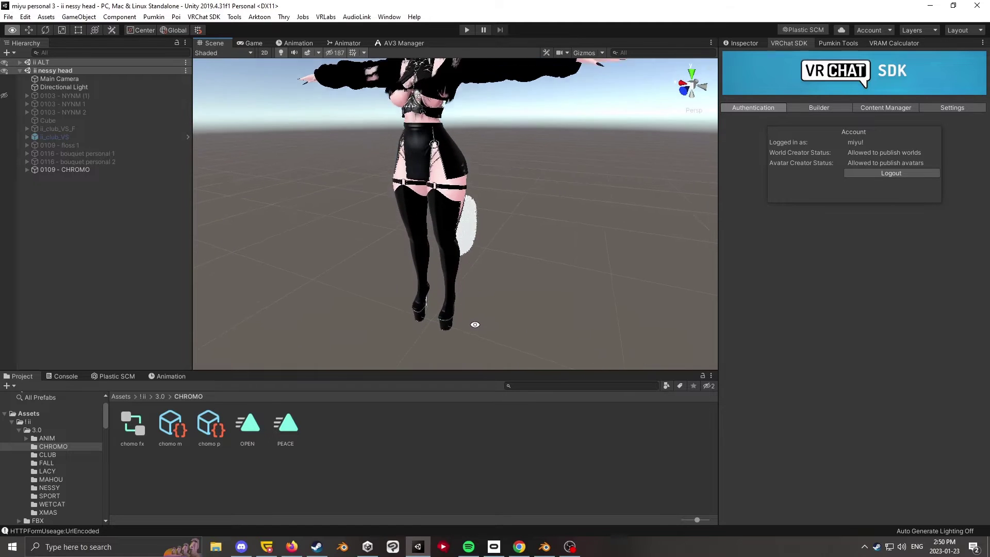
middle_click_drag(464, 323, 469, 249)
left_click_drag(468, 250, 471, 291, "alt")
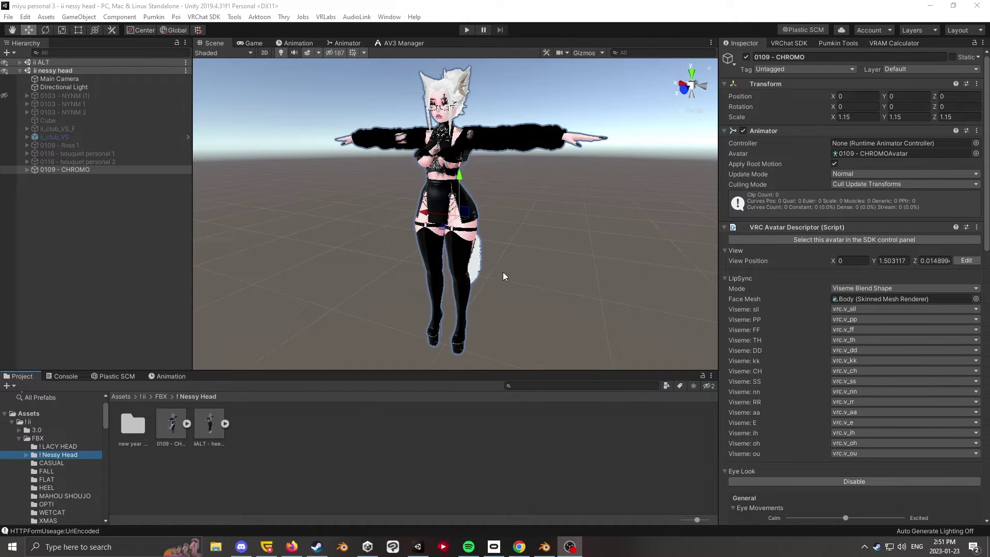
Select the 0109 - CHROMO FBX and open its Rig humanoid Configure view
left_click(416, 463)
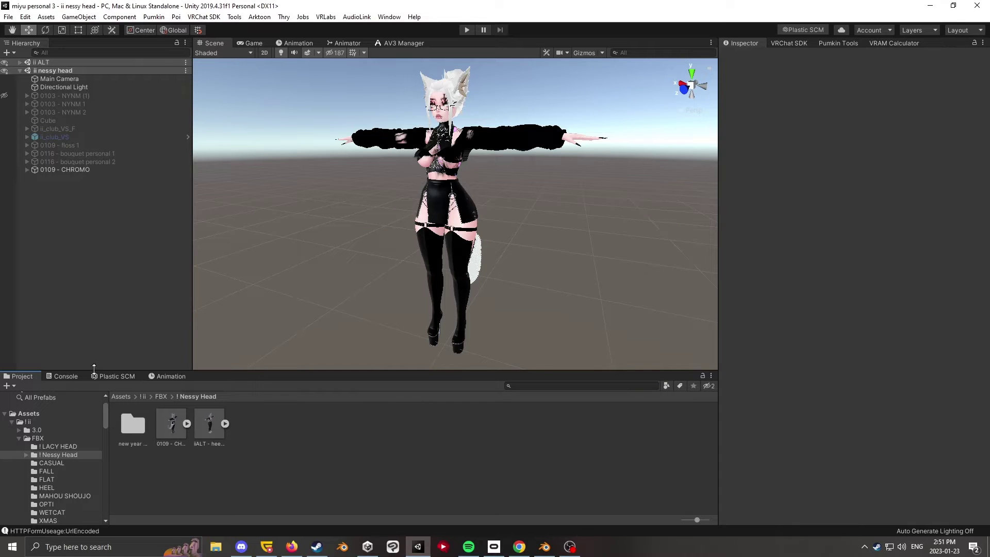
left_click(176, 431)
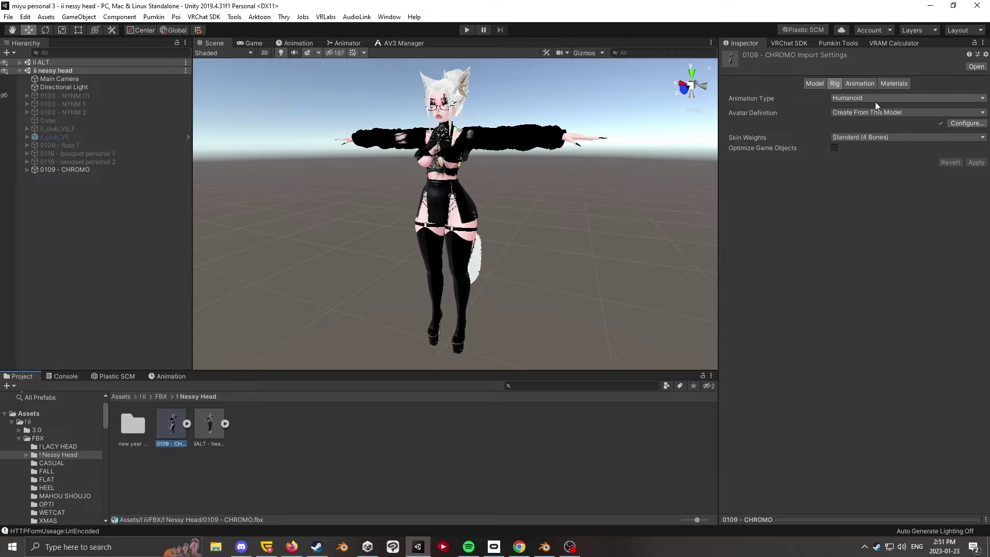
left_click(961, 126)
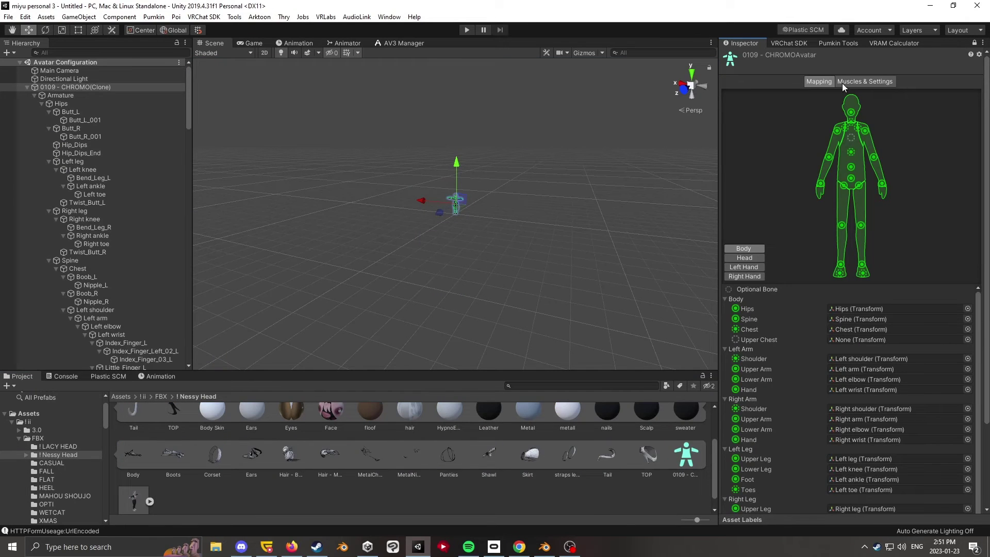
Snap the Scene view to the Right side and zoom in on the avatar's skeleton
left_click(690, 89)
left_click(682, 85)
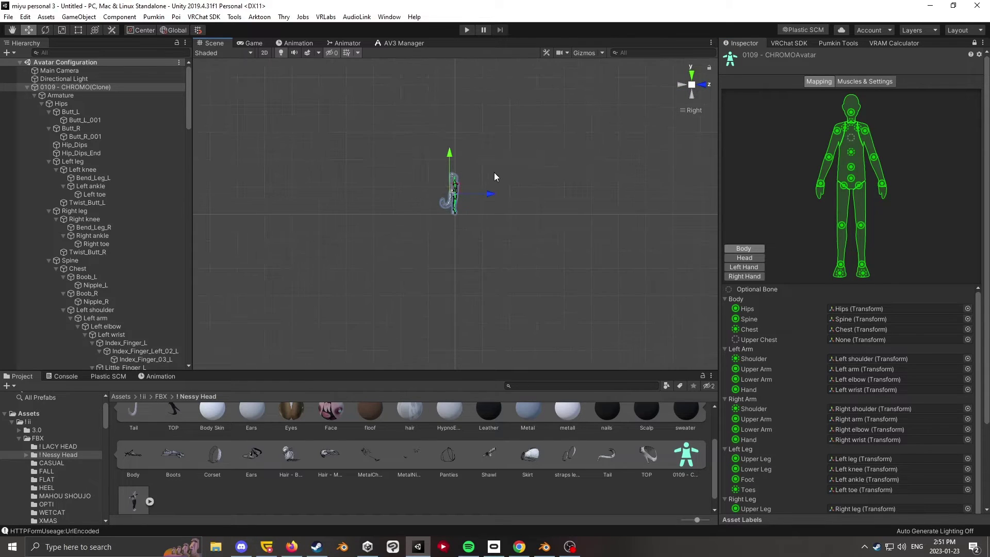
scroll(495, 173, "up", 2)
middle_click_drag(495, 172, 517, 200)
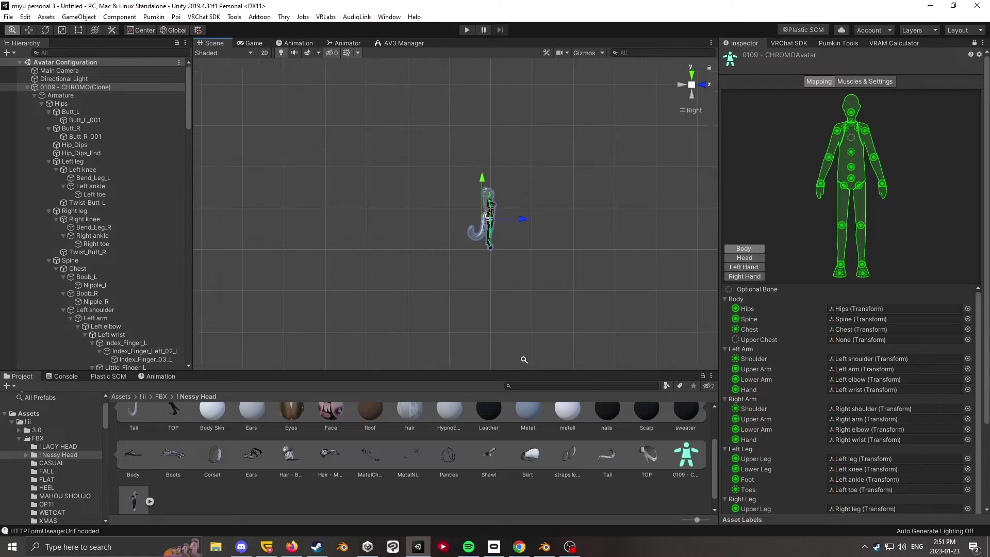
scroll(488, 309, "up", 3)
scroll(484, 302, "up", 1)
scroll(488, 263, "up", 1)
scroll(490, 227, "up", 1)
scroll(511, 193, "up", 1)
scroll(522, 171, "up", 2)
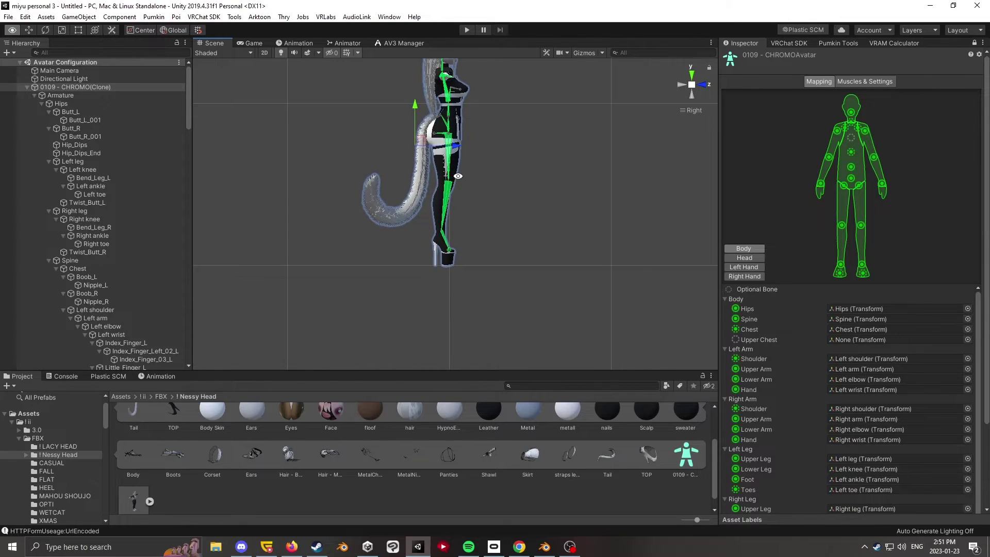
middle_click_drag(445, 321, 445, 251)
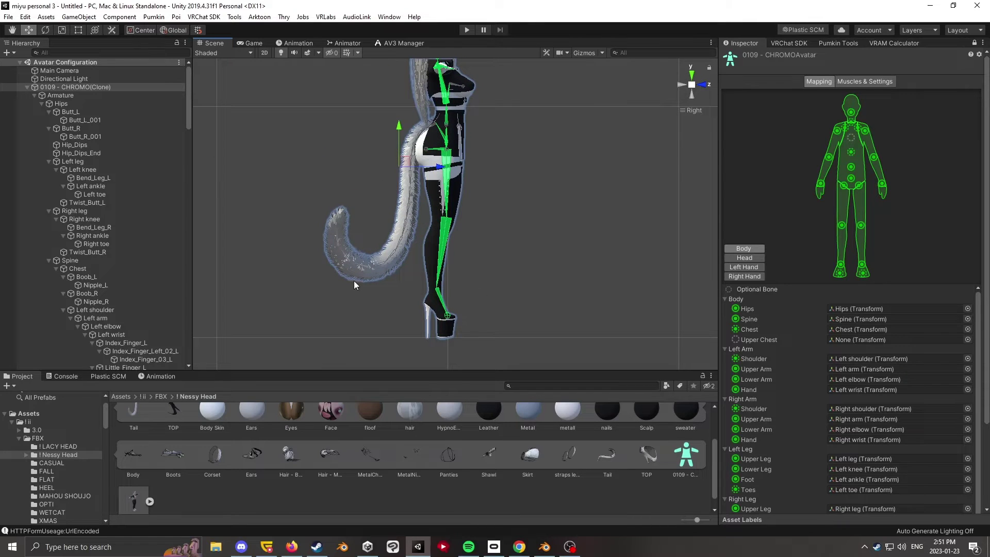
left_click_drag(503, 317, 485, 334, "alt")
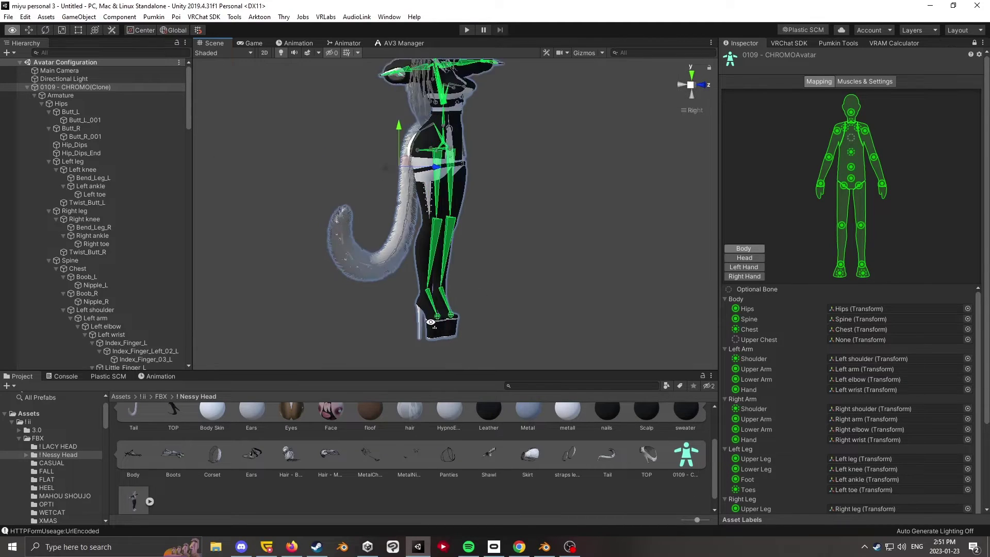
left_click(681, 81)
left_click(704, 85)
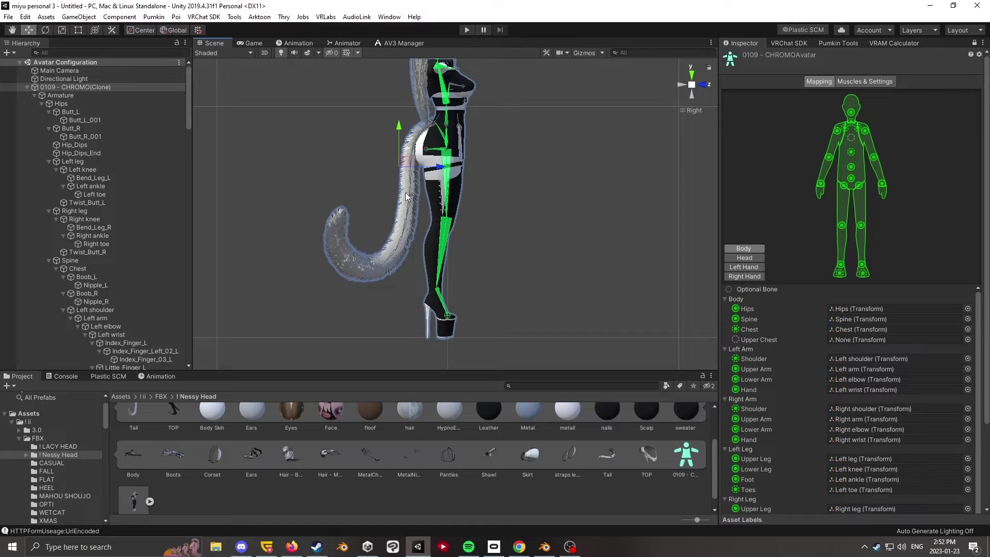
In the Right view, drag the Hips bone upward and fine-tune its height
left_click(89, 107)
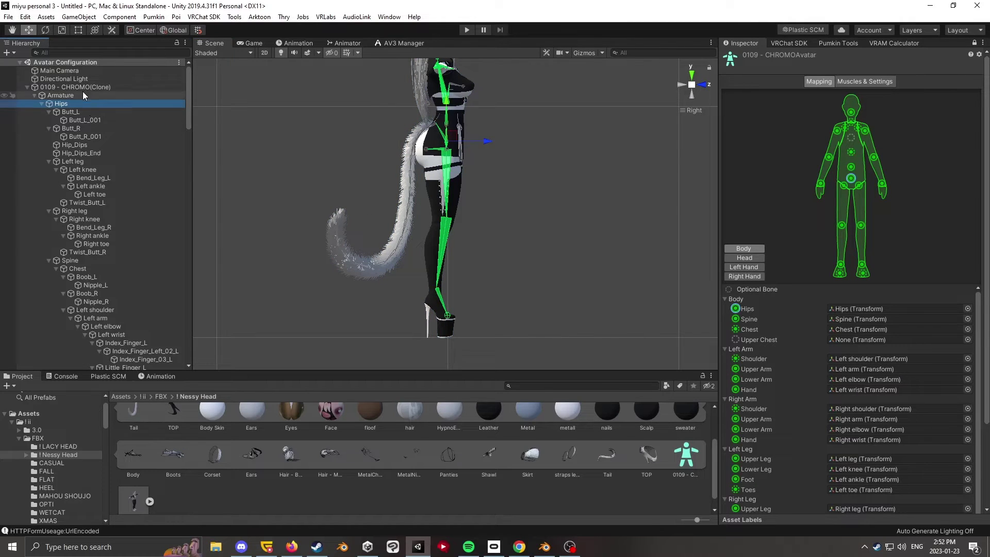
mouse_move(580, 161)
left_mouse_down("alt")
mouse_move(533, 162)
mouse_move(580, 162)
left_mouse_up("alt")
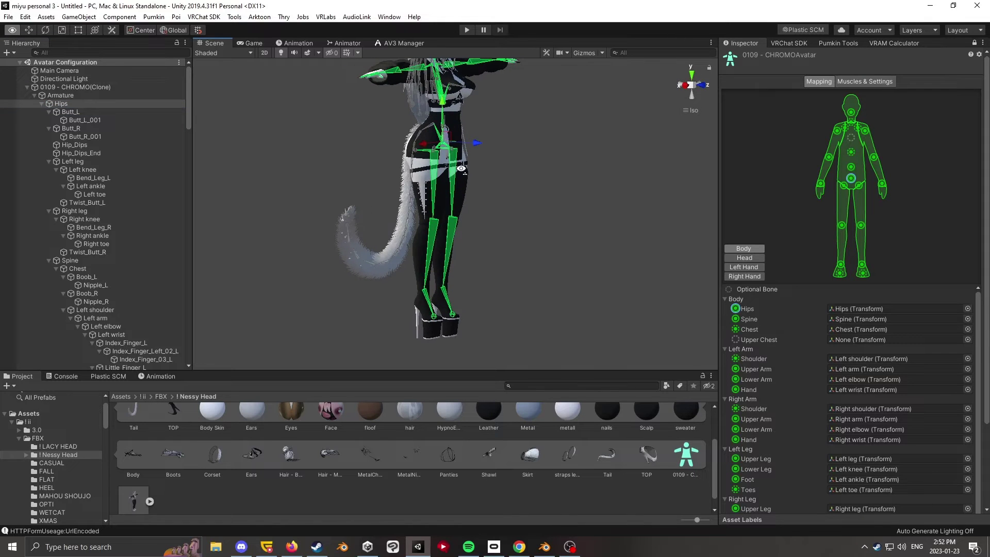
left_click(686, 87)
left_click(706, 85)
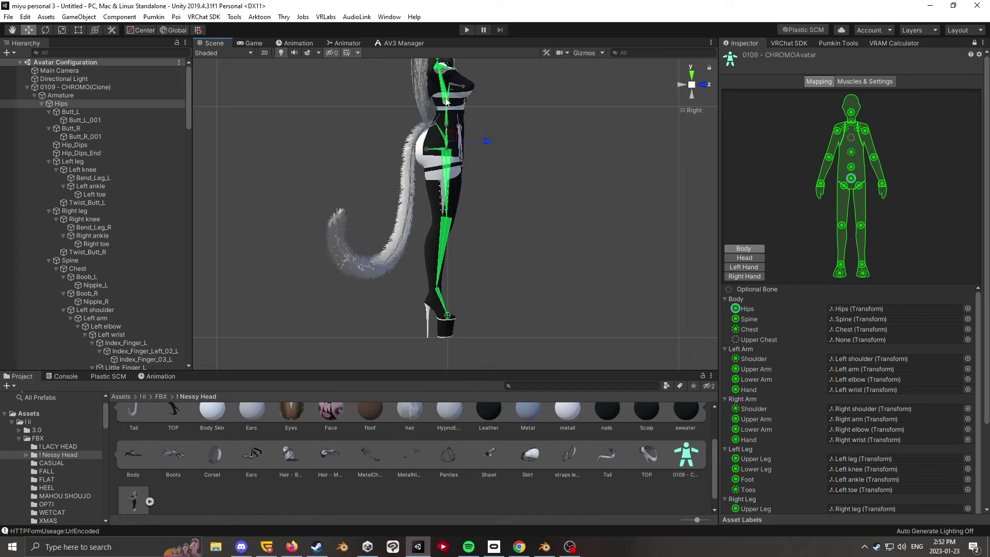
middle_click_drag(446, 119, 453, 94)
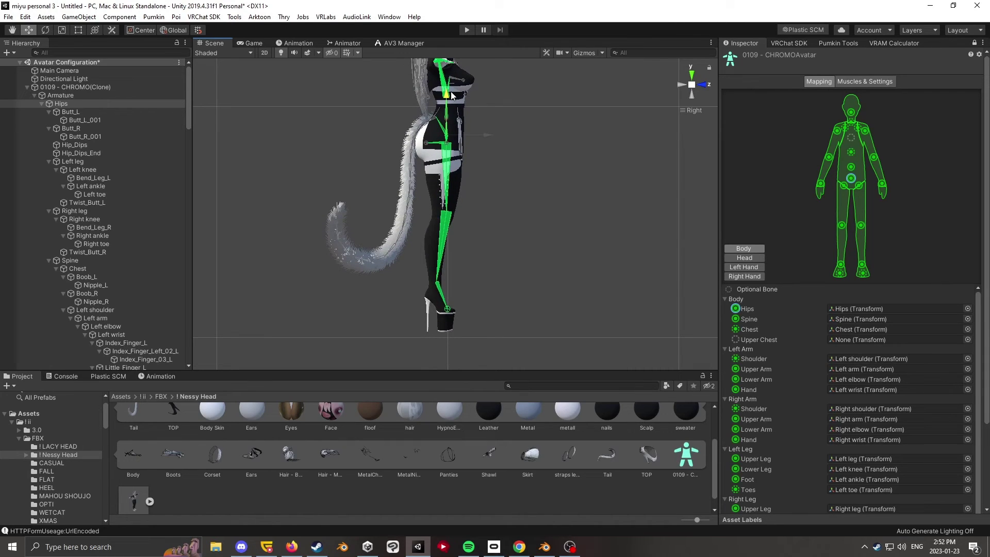
middle_click_drag(453, 94, 454, 100)
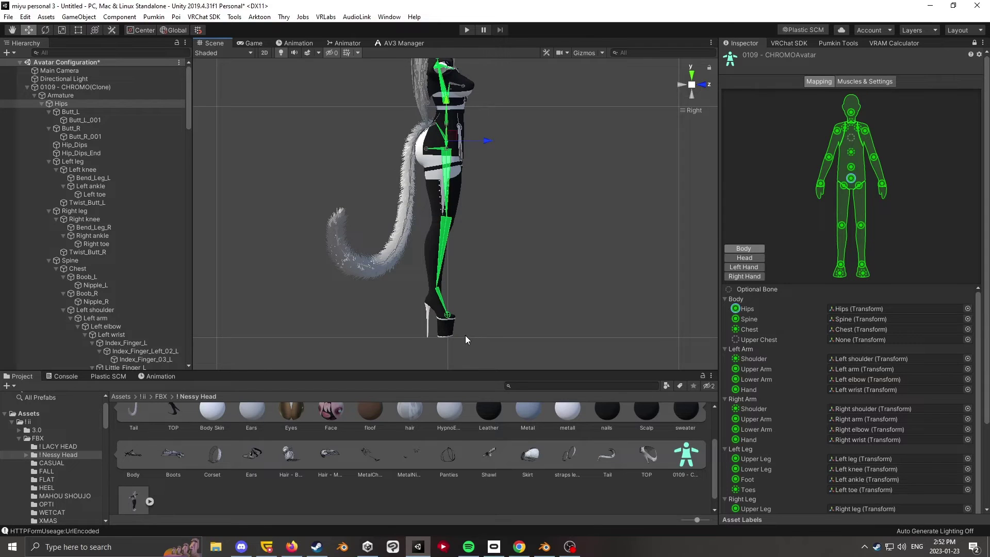
Zoom in on the boot to check ground contact, then view the whole avatar from the front
middle_click_drag(468, 336, 475, 230)
scroll(465, 232, "up", 3)
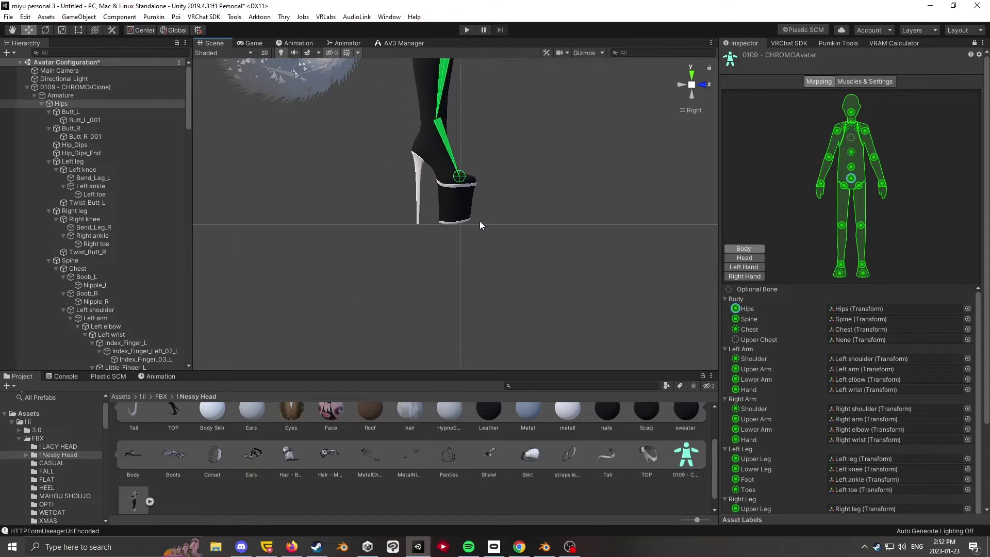
scroll(478, 223, "up", 2)
scroll(522, 236, "up", 1)
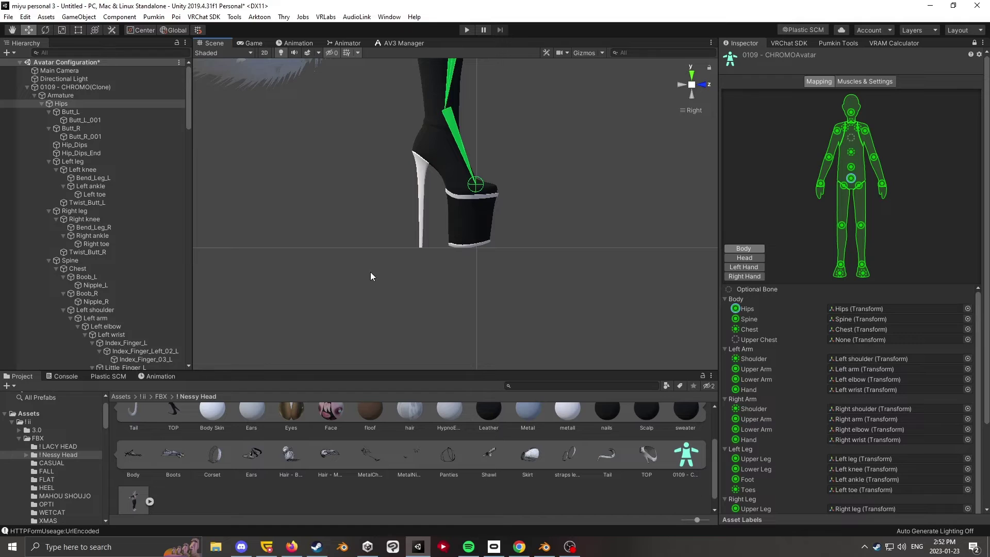
scroll(376, 248, "up", 1)
scroll(419, 123, "up", 1)
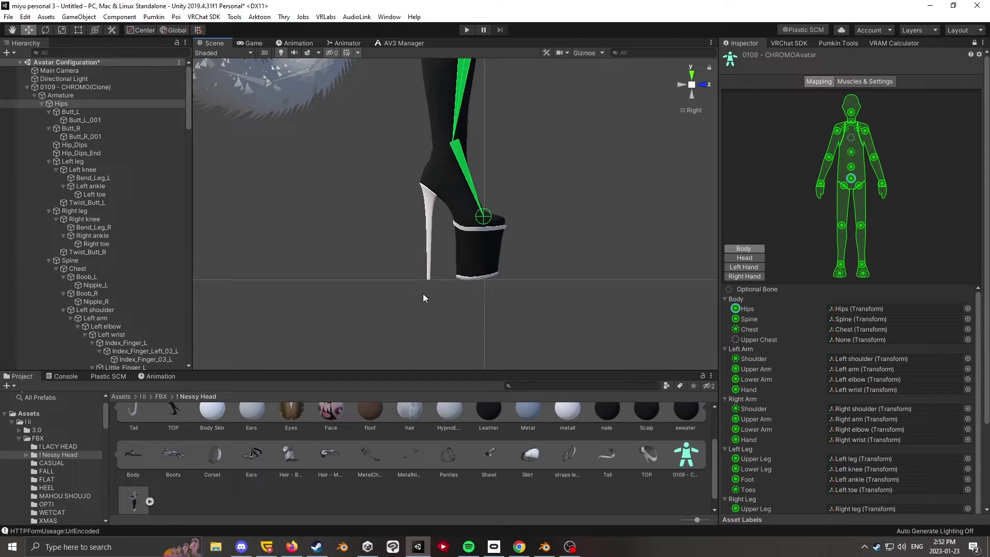
scroll(441, 306, "up", 1)
scroll(511, 309, "down", 1)
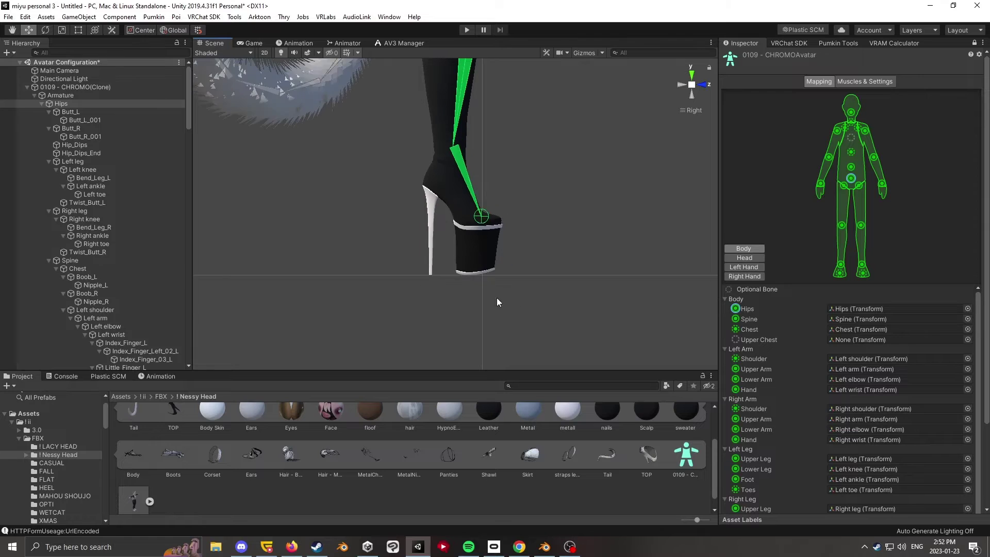
scroll(491, 232, "down", 1)
scroll(484, 224, "down", 2)
left_click_drag(482, 243, 523, 301, "alt")
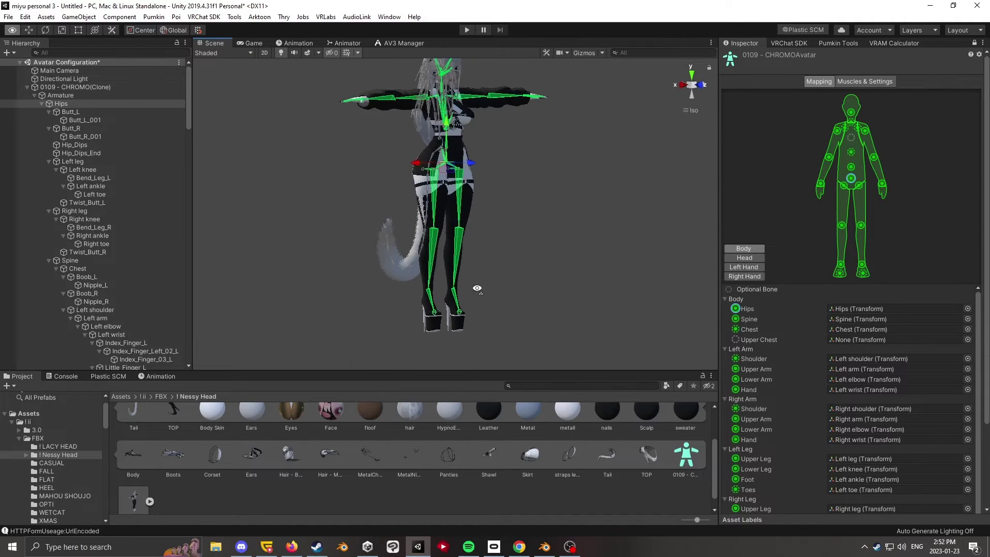
left_click_drag(524, 301, 394, 271, "alt")
scroll(988, 322, "down", 3)
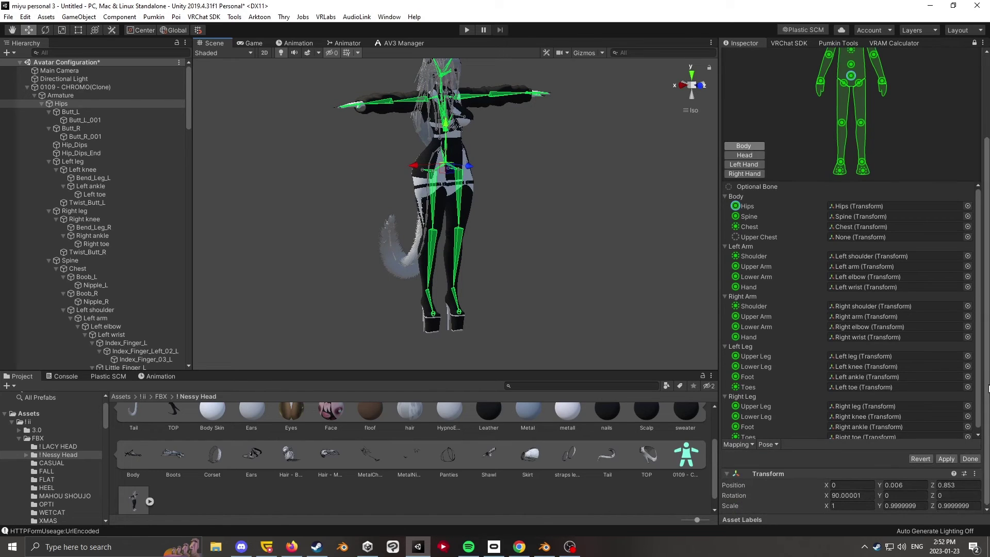
Finish the configuration with Done, apply the import settings, and collapse the model's sub-assets
left_click(972, 458)
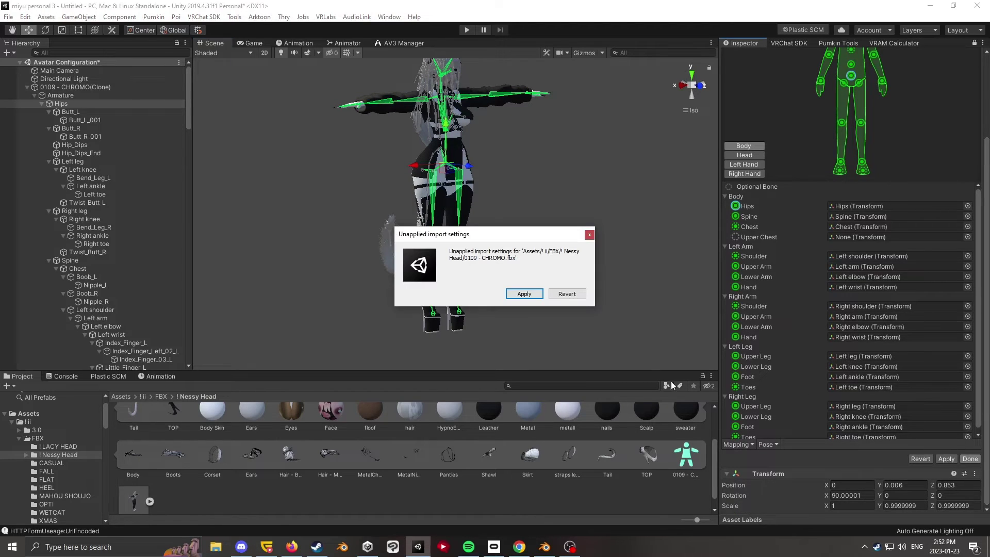
left_click(526, 294)
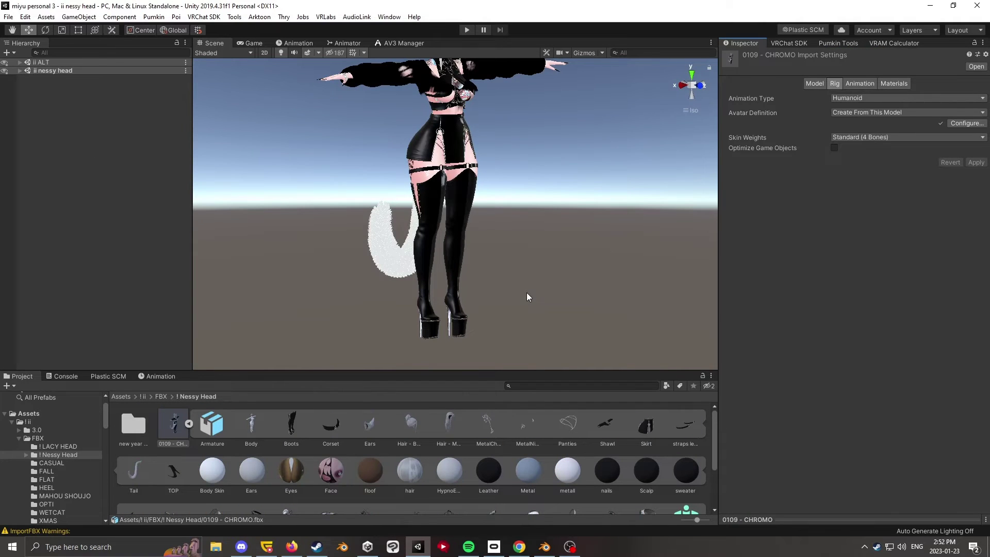
left_click(186, 425)
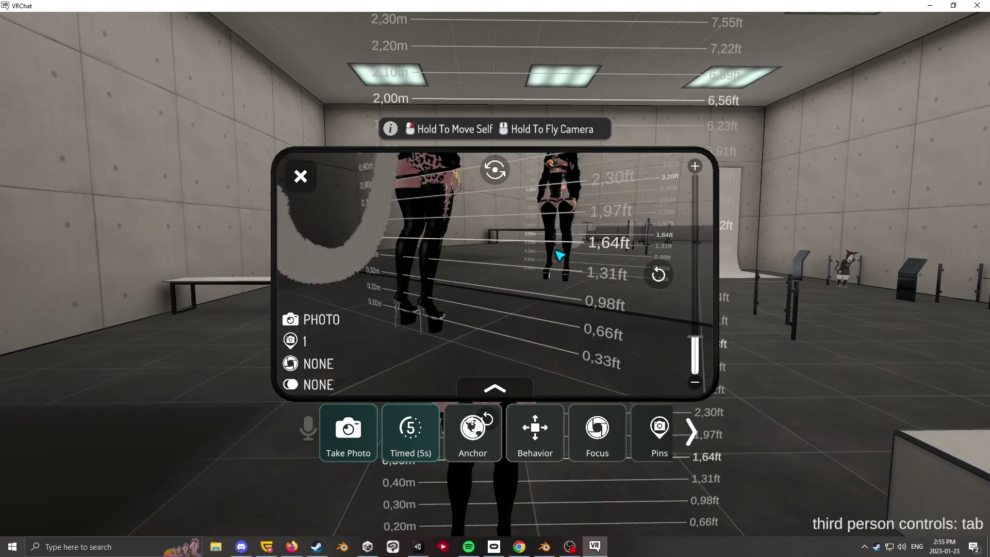
Switch the VRChat camera to photo mode to inspect the boots on the floor
key("Escape")
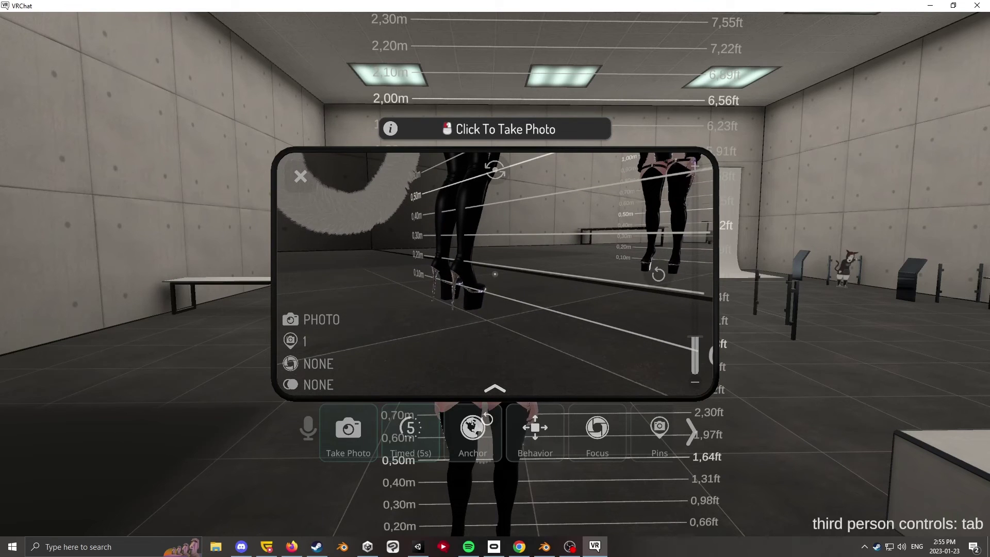
scroll(495, 275, "up", 2)
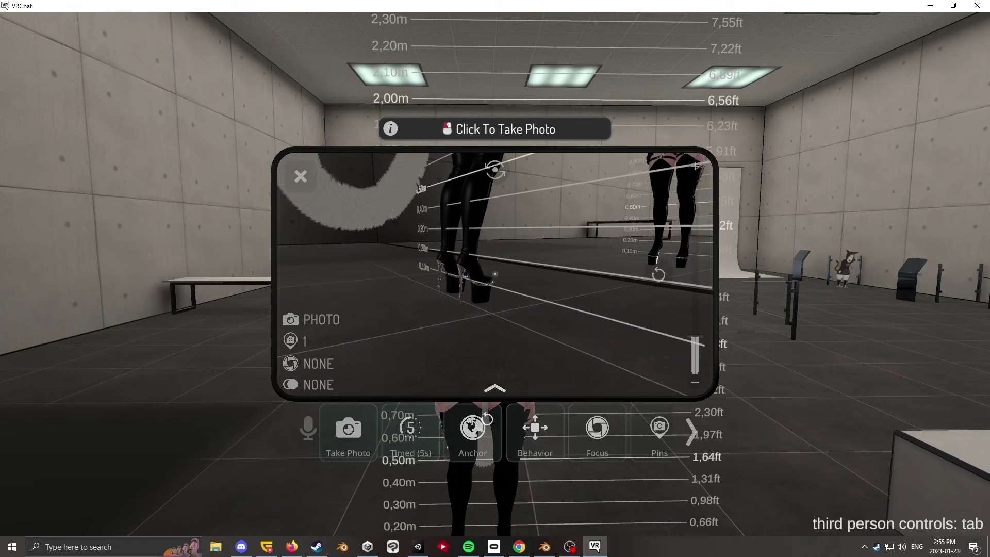